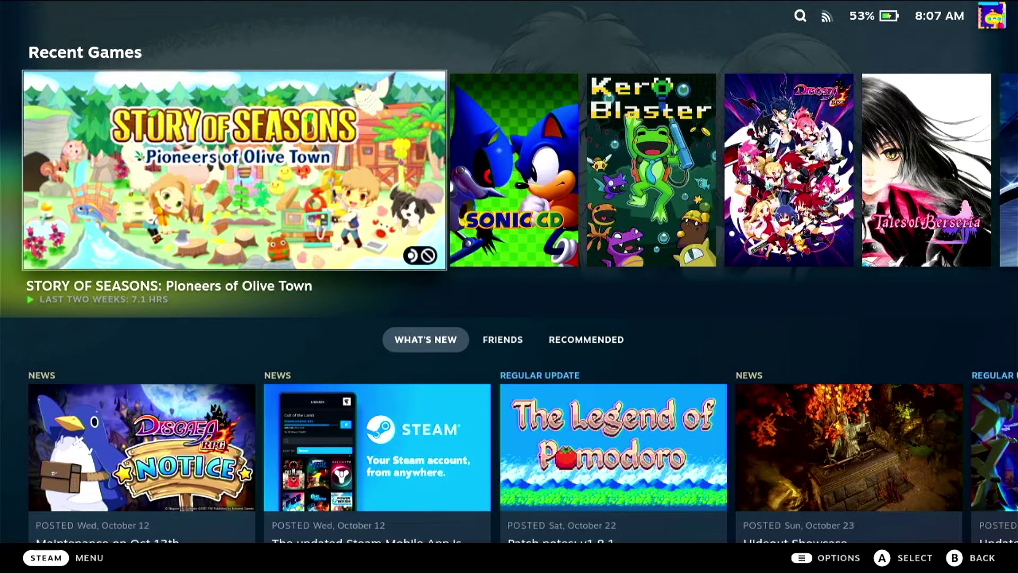
Move from the STORY OF SEASONS page's top row down into its Game Info section
{"action": "key", "text": "Return"}
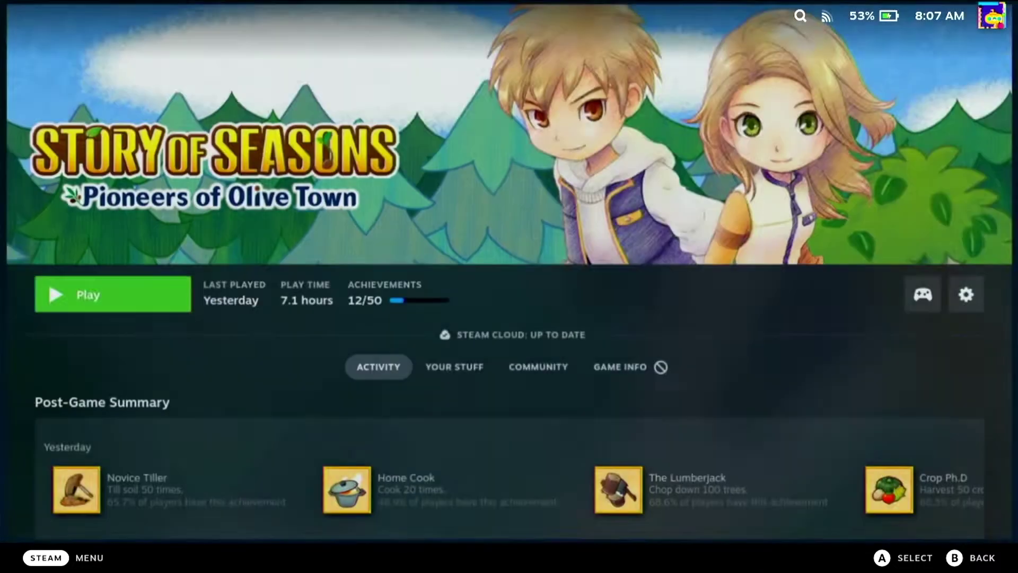
{"action": "key", "text": "Right"}
{"action": "key", "text": "Right"}
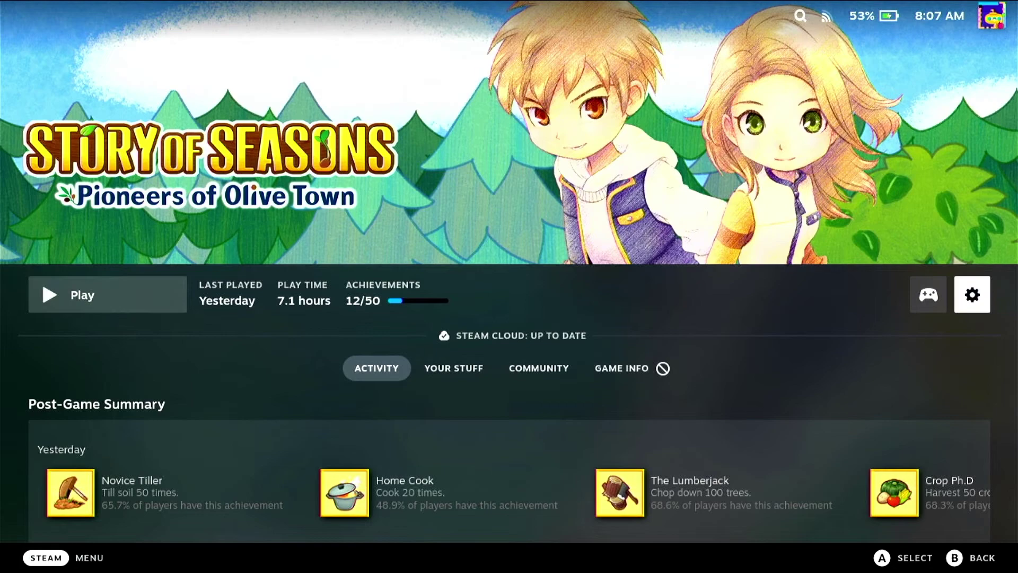
{"action": "key", "text": "Left"}
{"action": "key", "text": "Left"}
{"action": "key", "text": "Down"}
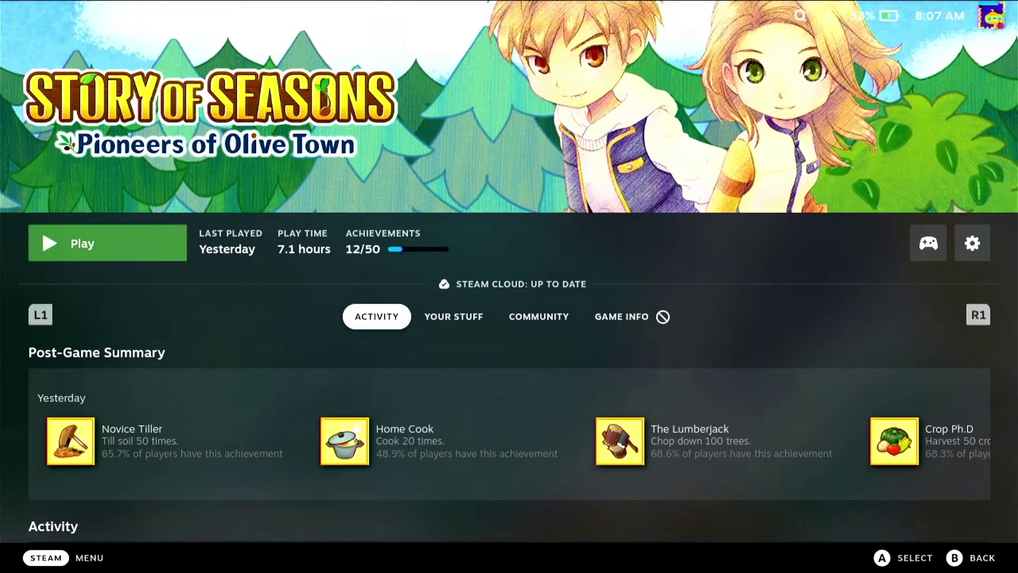
{"action": "key", "text": "Right"}
{"action": "key", "text": "Right"}
{"action": "key", "text": "Right"}
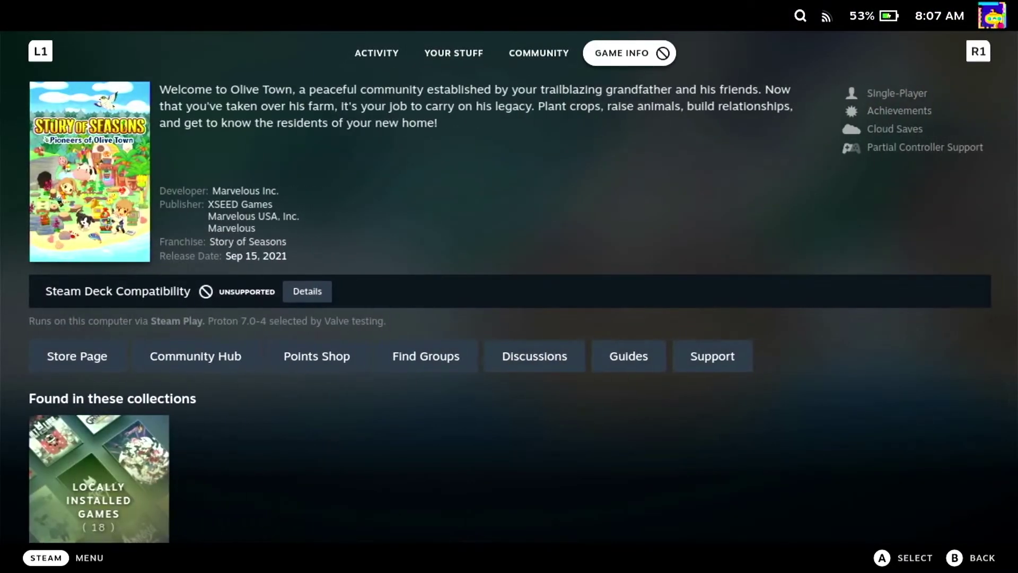
{"action": "key", "text": "Down"}
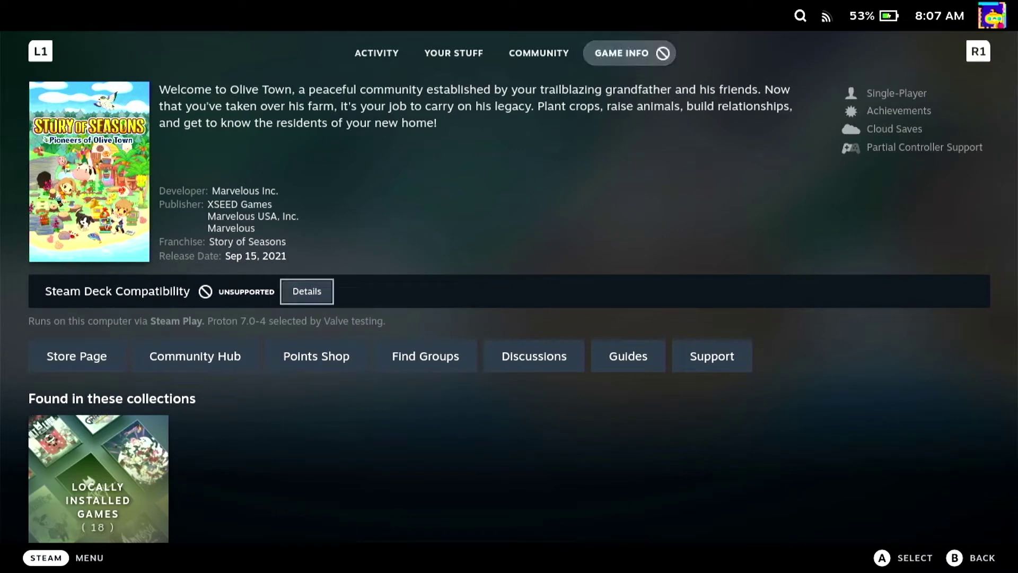
Open the STORY OF SEASONS store page from Game Info to read app ID 1392960
{"action": "key", "text": "Down"}
{"action": "key", "text": "Return"}
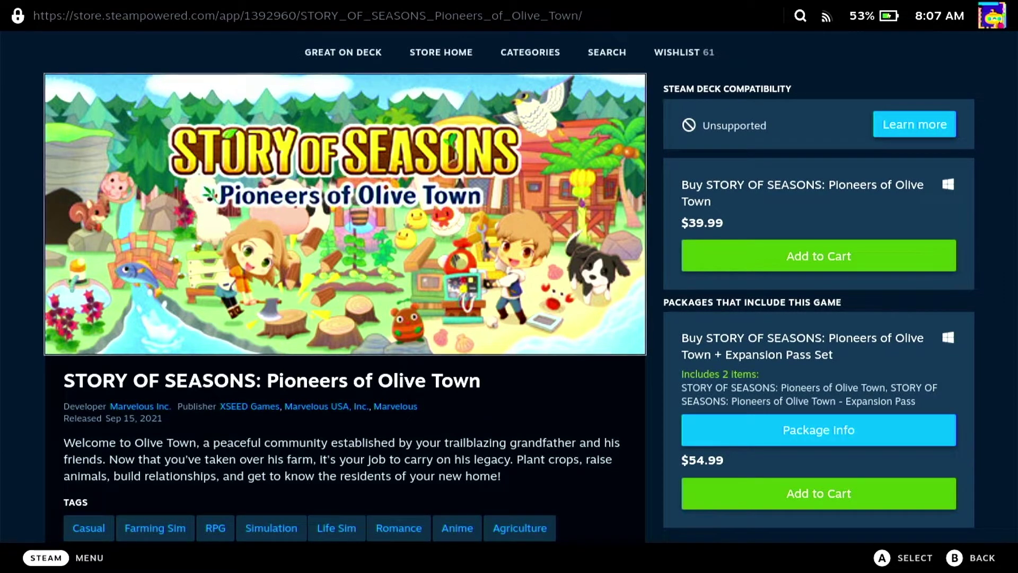
{"action": "left_click", "coordinate": [343, 52]}
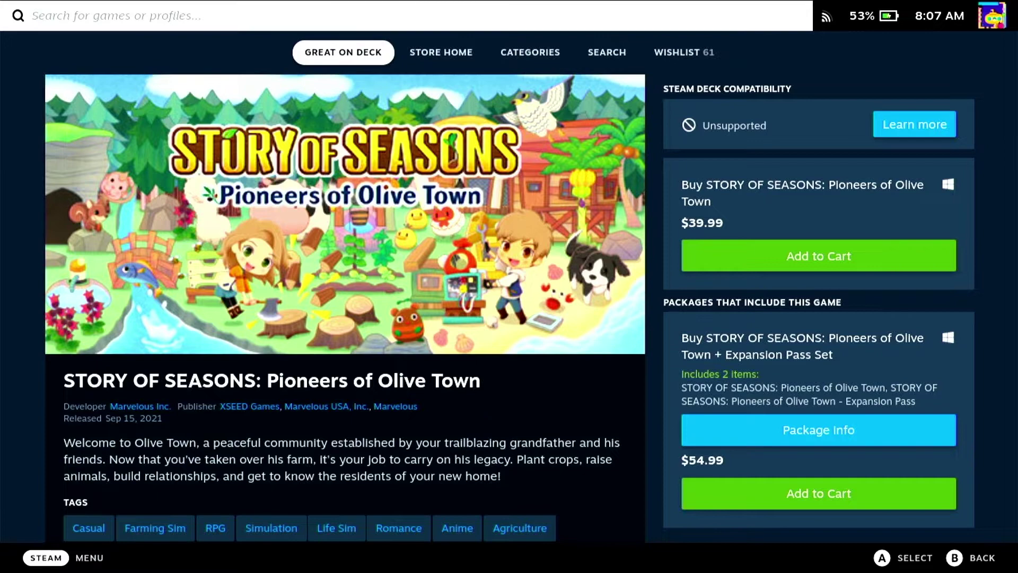
{"action": "key", "text": "Escape"}
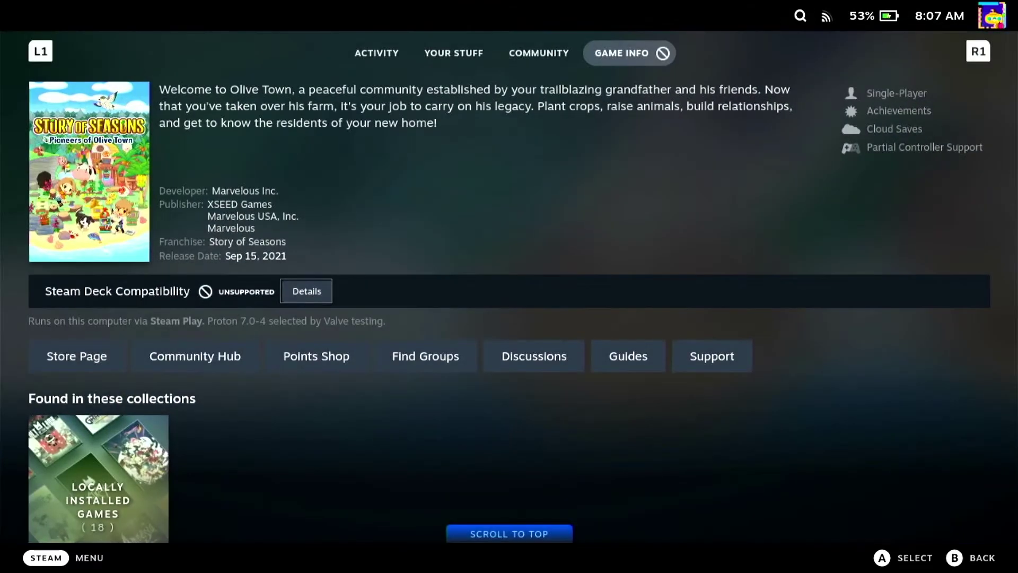
{"action": "key", "text": "Return"}
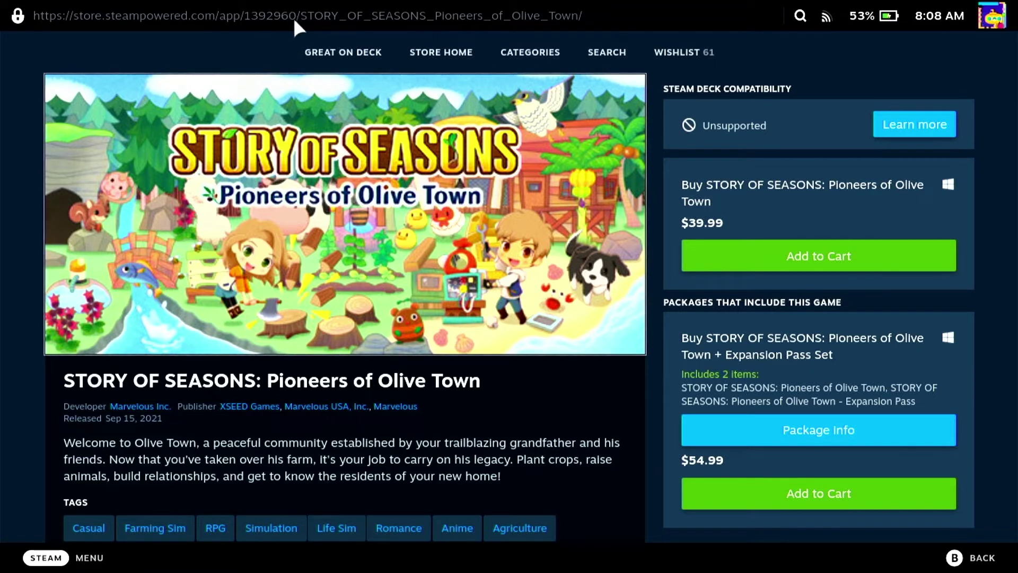
Return to Home and open Tales of Berseria from the Recent Games row
{"action": "key", "text": "Escape"}
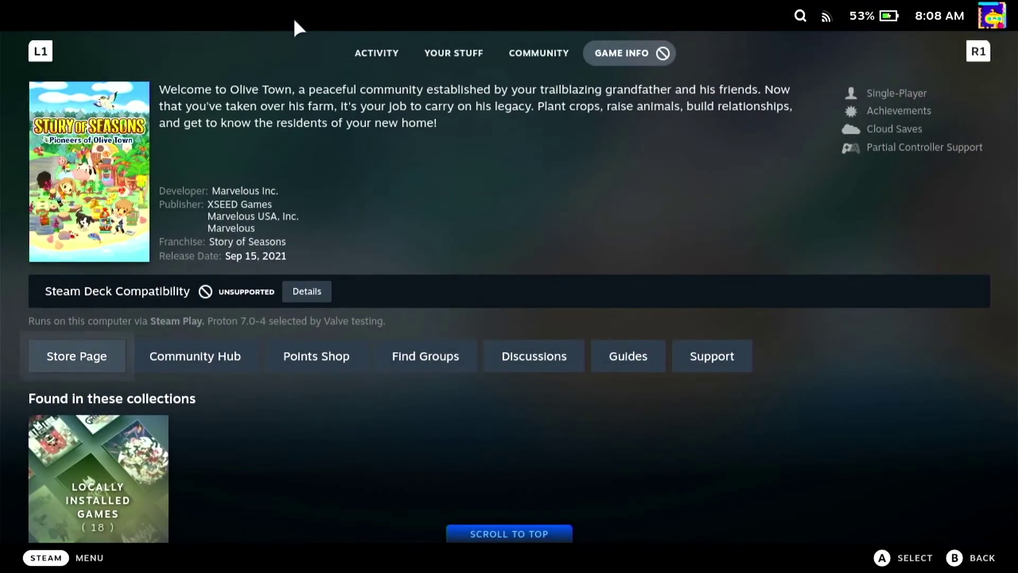
{"action": "key", "text": "Escape"}
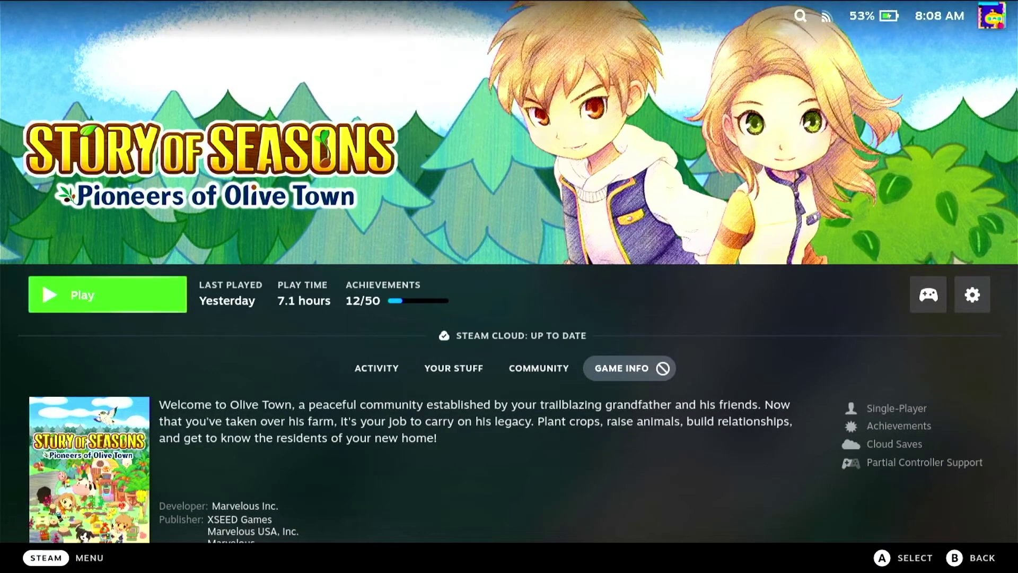
{"action": "key", "text": "Escape"}
{"action": "key", "text": "Right"}
{"action": "key", "text": "Right"}
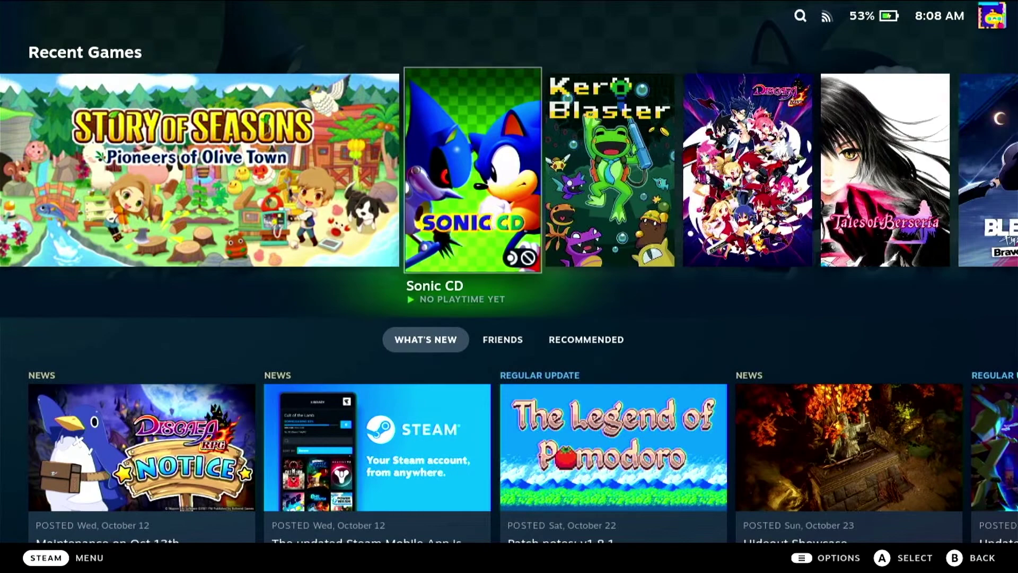
{"action": "key", "text": "Right"}
{"action": "key", "text": "Right"}
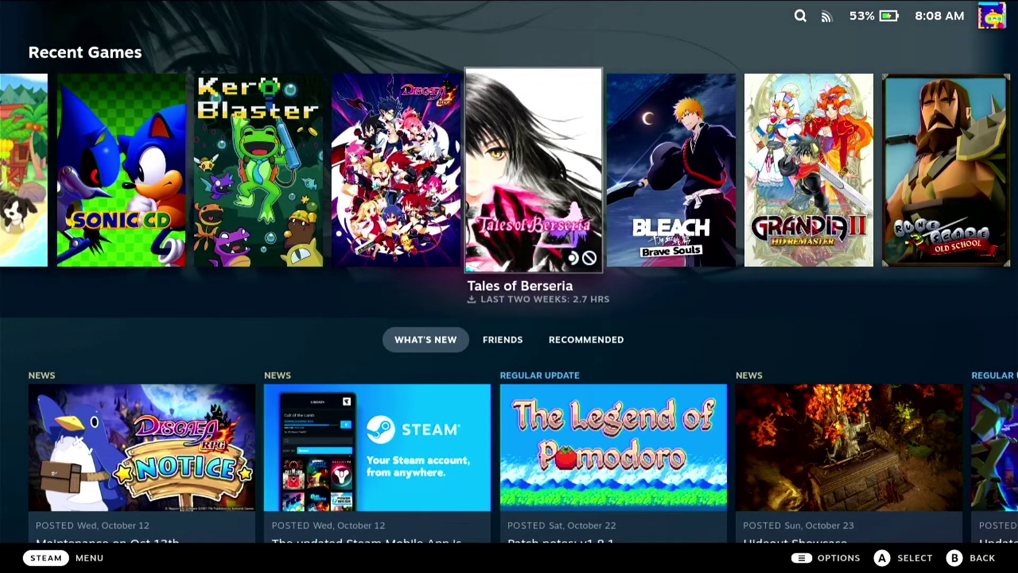
{"action": "key", "text": "Return"}
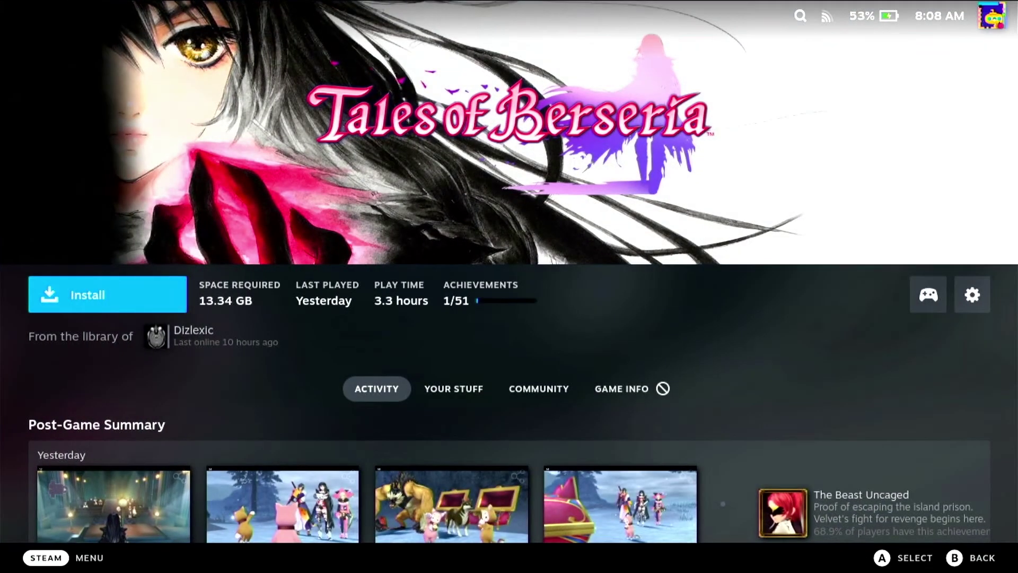
Switch to its Game Info section and open the store page showing app ID 429660
{"action": "key", "text": "Down"}
{"action": "key", "text": "Down"}
{"action": "key", "text": "Right"}
{"action": "key", "text": "Right"}
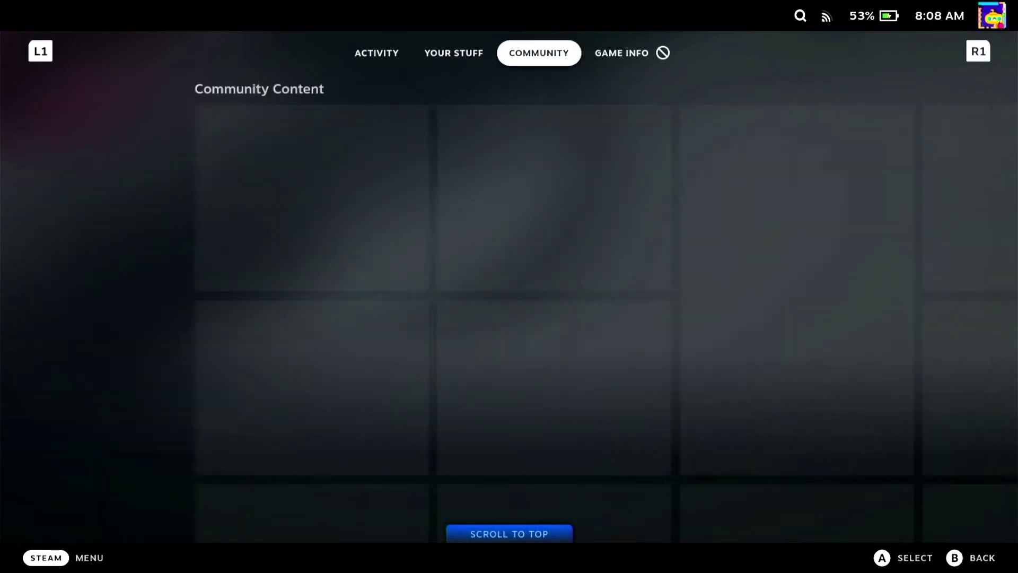
{"action": "key", "text": "Right"}
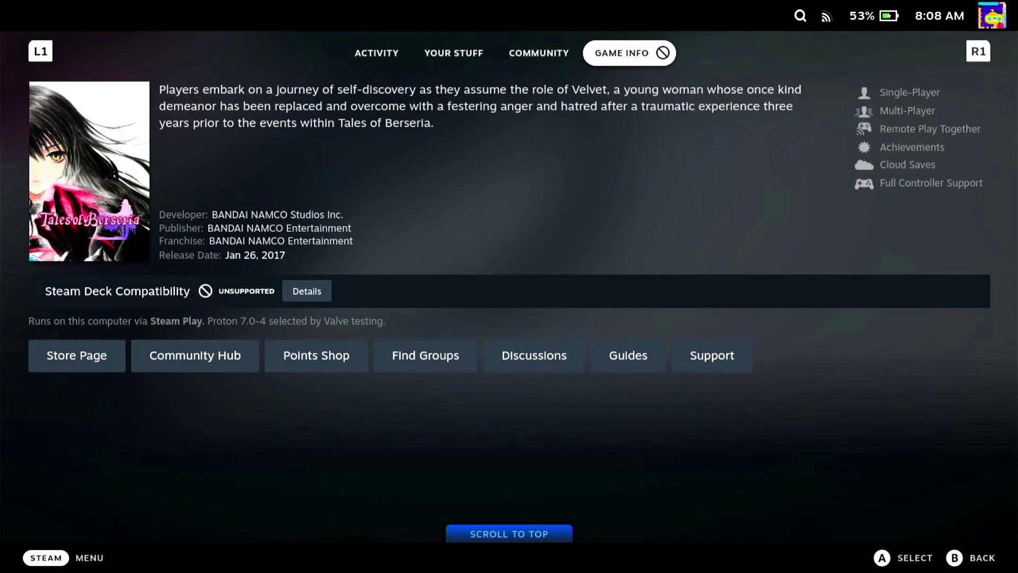
{"action": "key", "text": "Down"}
{"action": "key", "text": "Down"}
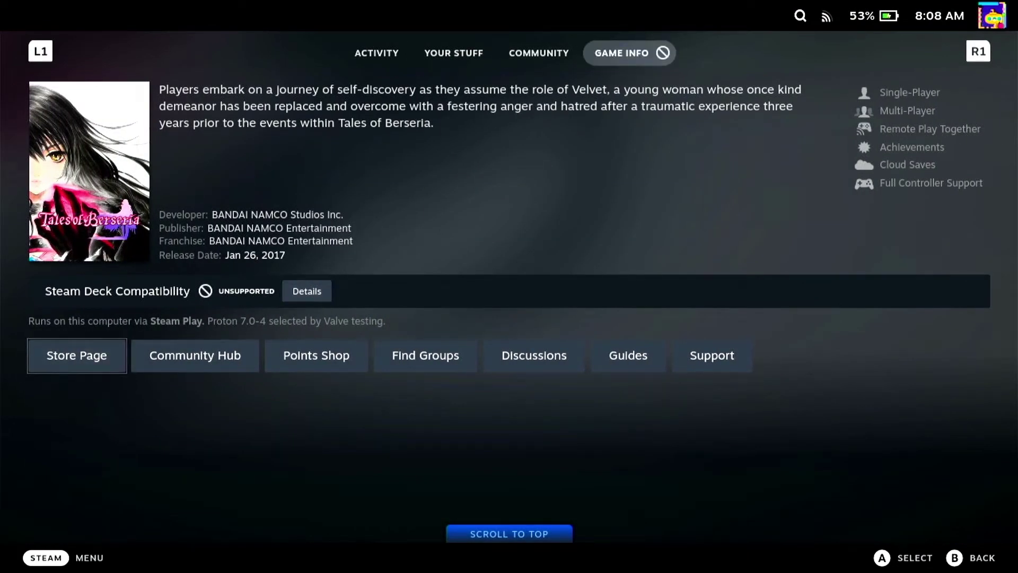
{"action": "key", "text": "Return"}
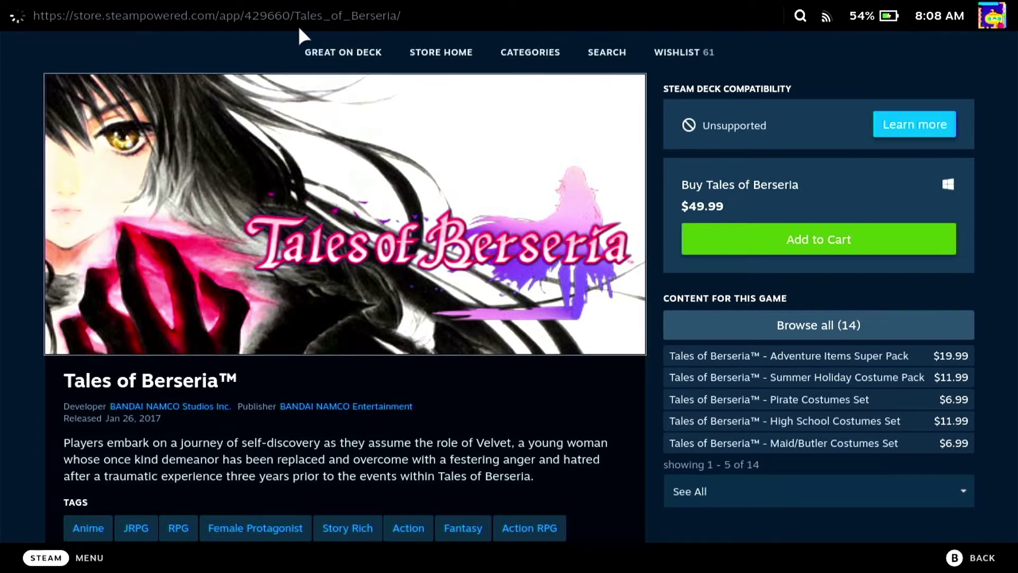
Use the Steam menu's Power options to choose Switch to Desktop
{"action": "key", "text": "super"}
{"action": "key", "text": "Down"}
{"action": "key", "text": "Down"}
{"action": "key", "text": "Down"}
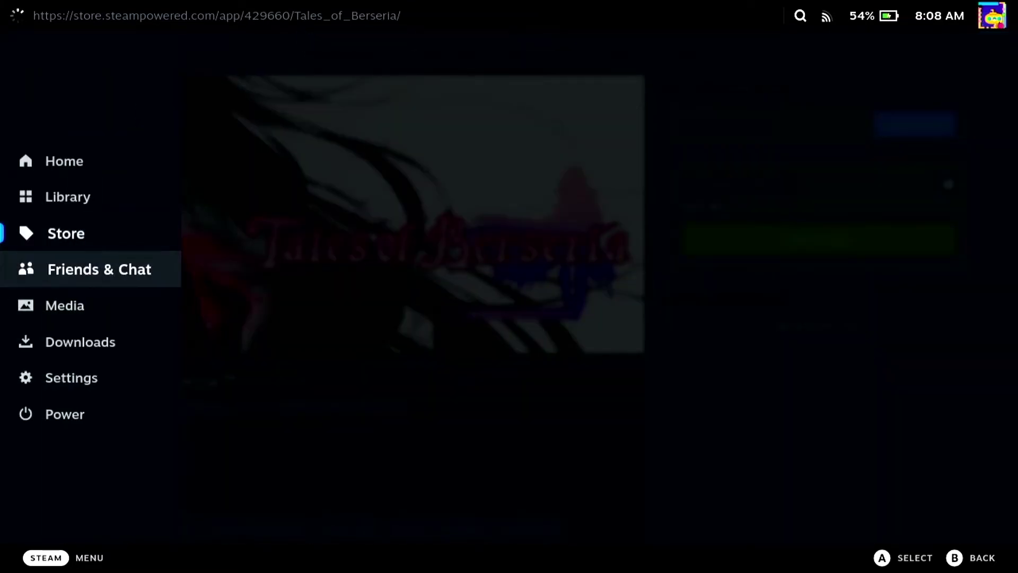
{"action": "key", "text": "Down"}
{"action": "key", "text": "Down"}
{"action": "key", "text": "Down"}
{"action": "key", "text": "Return"}
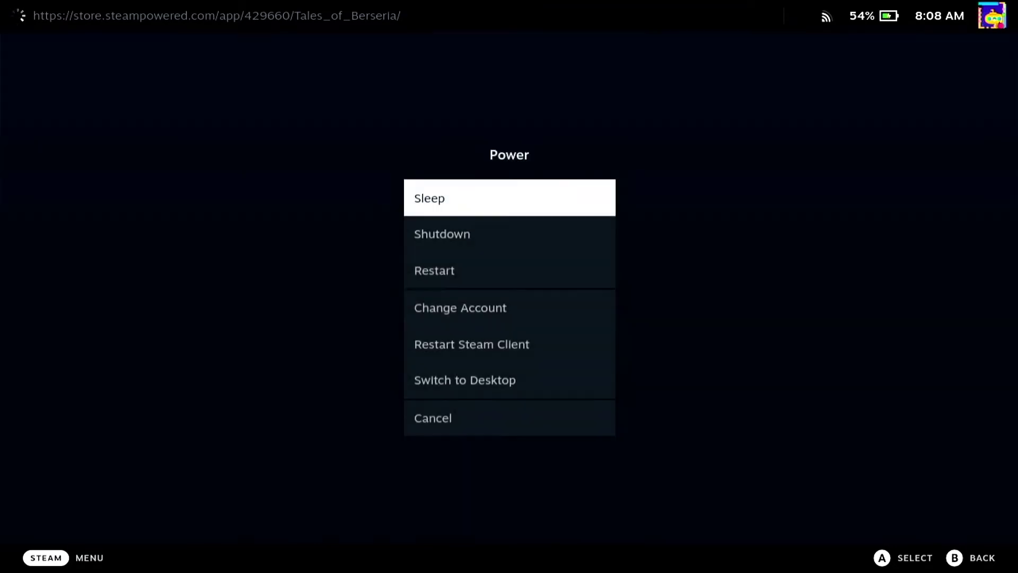
{"action": "key", "text": "Down"}
{"action": "key", "text": "Down"}
{"action": "key", "text": "Down"}
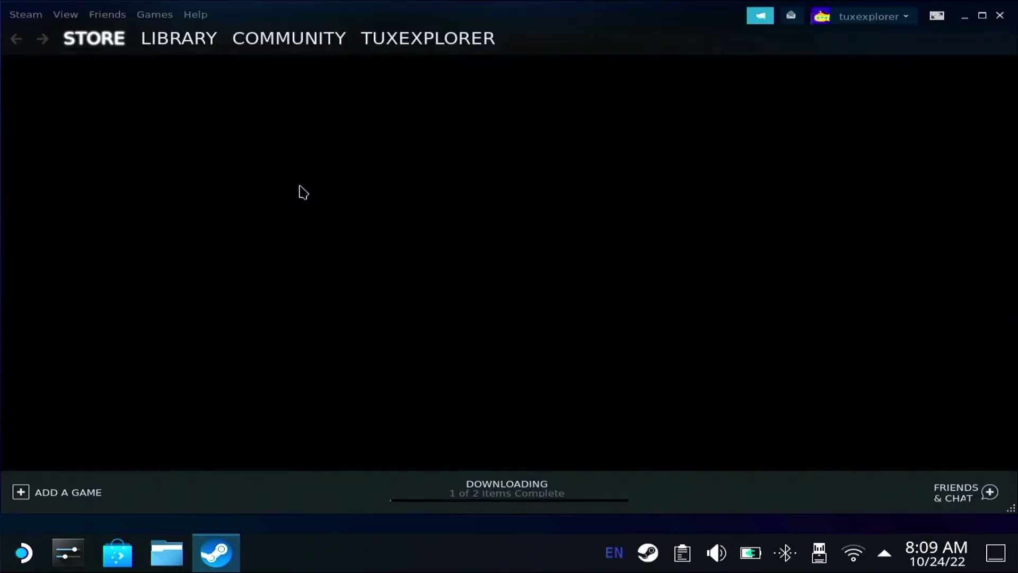
In the desktop Library, open the STORY OF SEASONS tile under Recent Games
{"action": "mouse_move", "coordinate": [186, 48]}
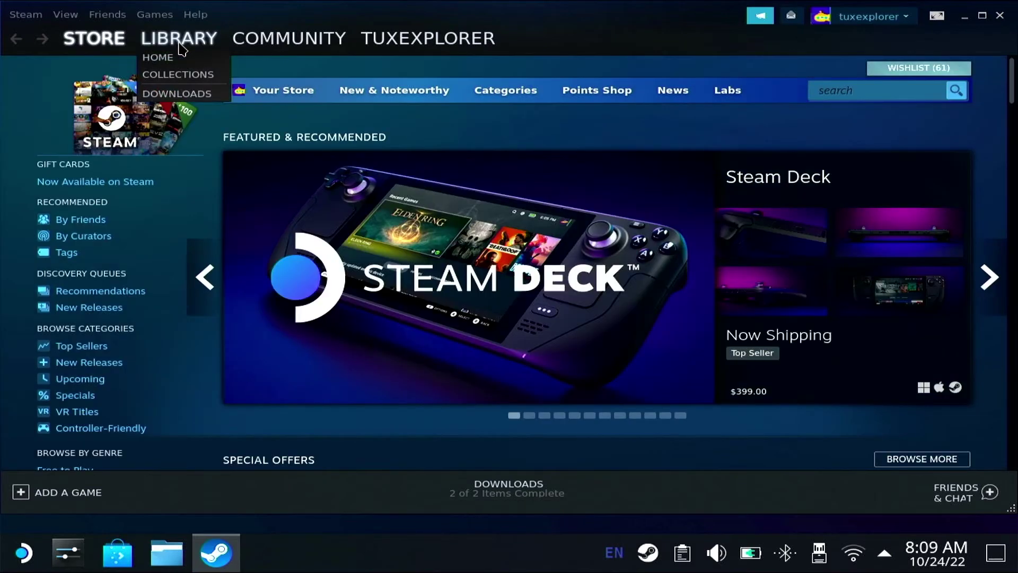
{"action": "left_click", "coordinate": [179, 40]}
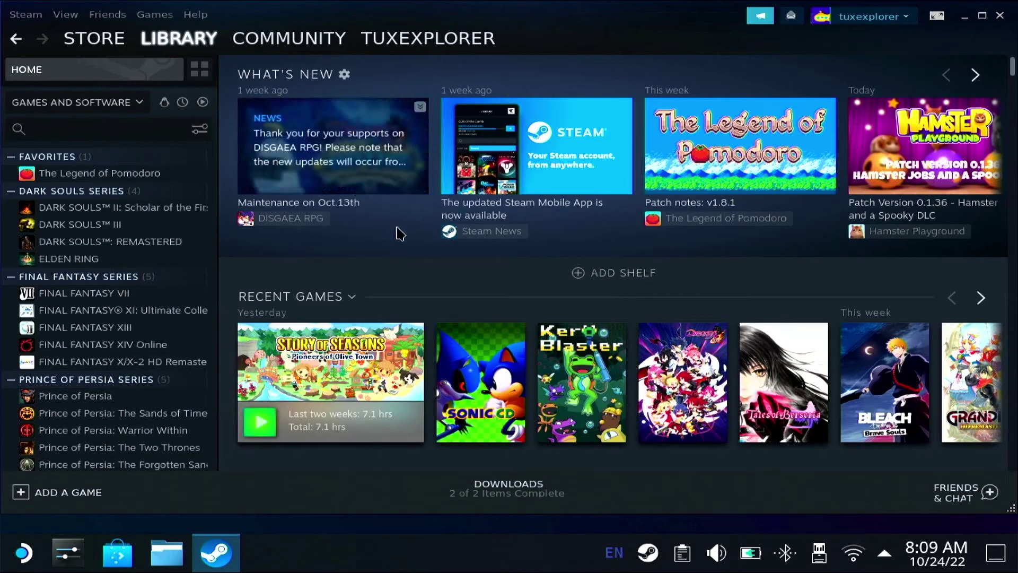
{"action": "left_click", "coordinate": [328, 361]}
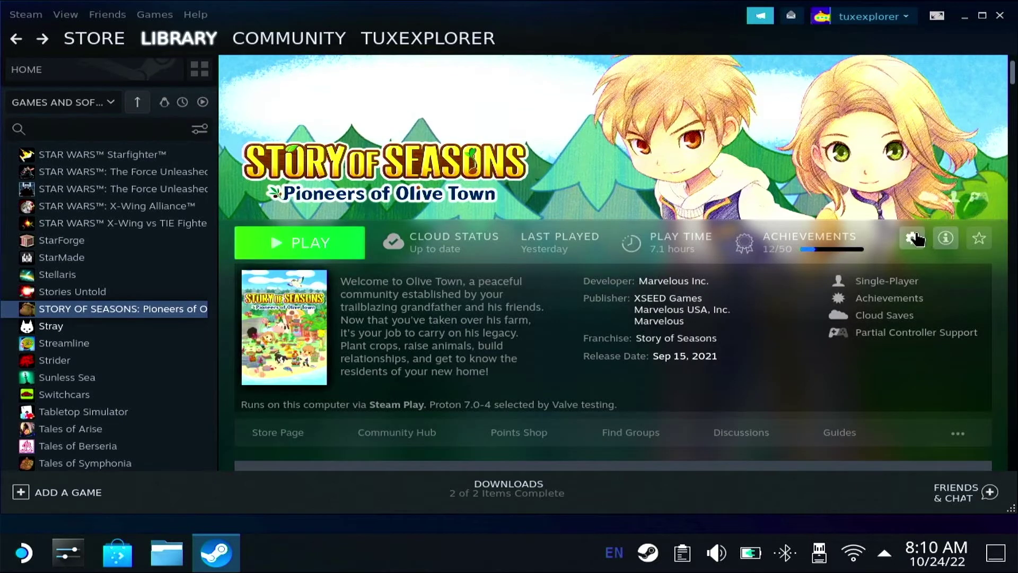
Open the game's Properties from the gear menu and view Updates, showing App ID 1392960
{"action": "left_click", "coordinate": [915, 239]}
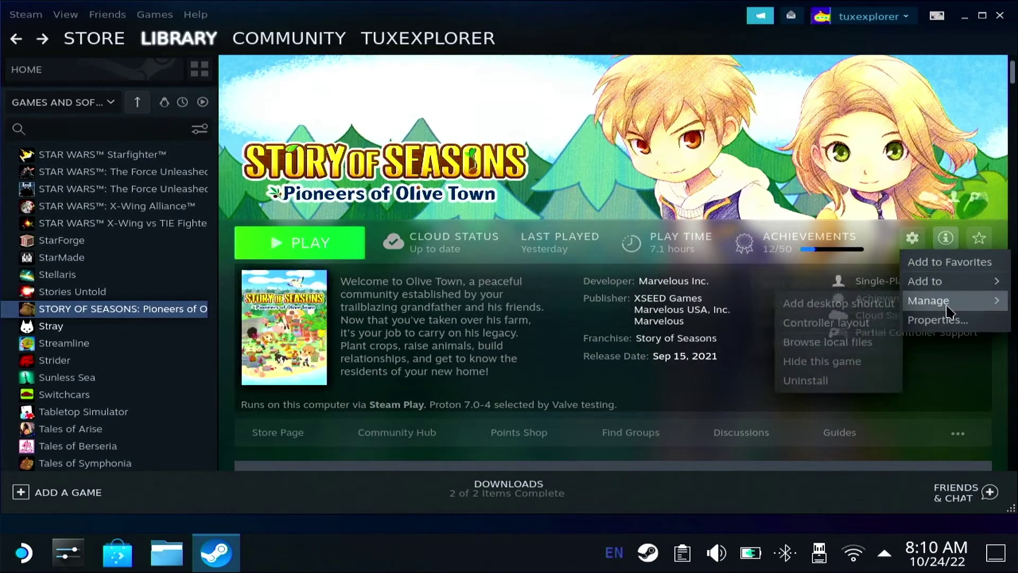
{"action": "left_click", "coordinate": [947, 320]}
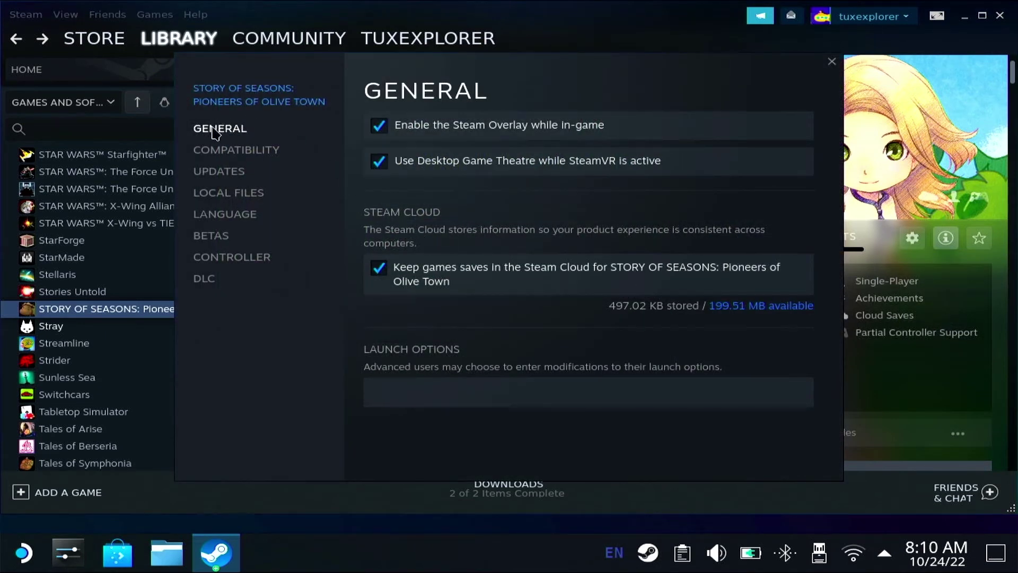
{"action": "left_click", "coordinate": [233, 152]}
{"action": "left_click", "coordinate": [228, 176]}
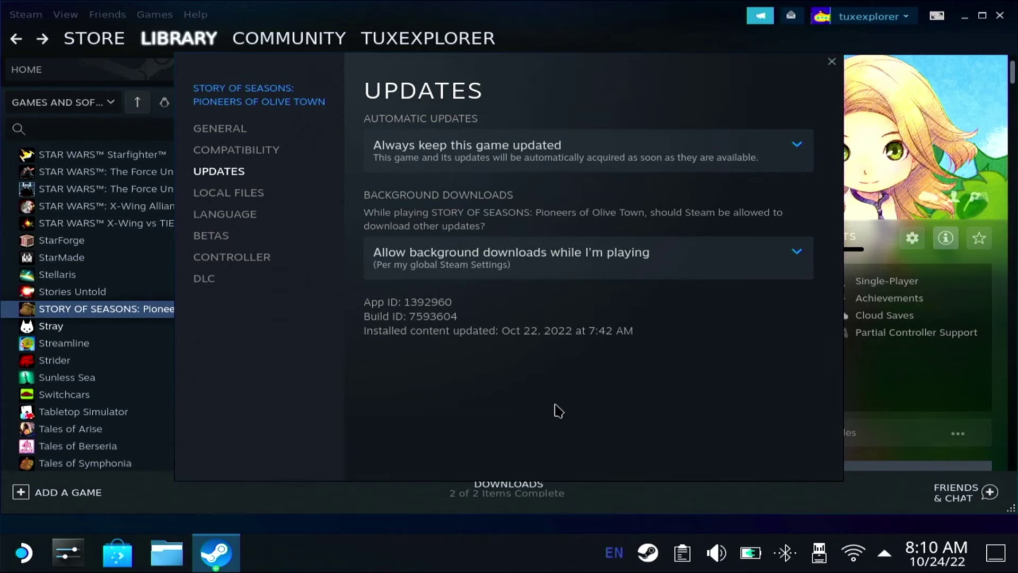
Close Properties and open the screenshot manager from the View menu
{"action": "left_click", "coordinate": [63, 61]}
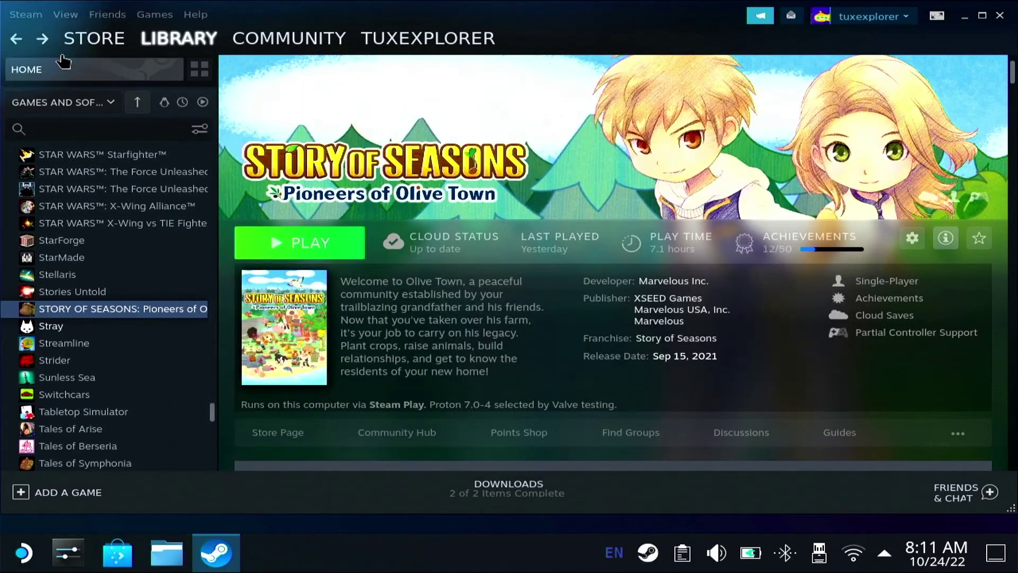
{"action": "left_click", "coordinate": [72, 16]}
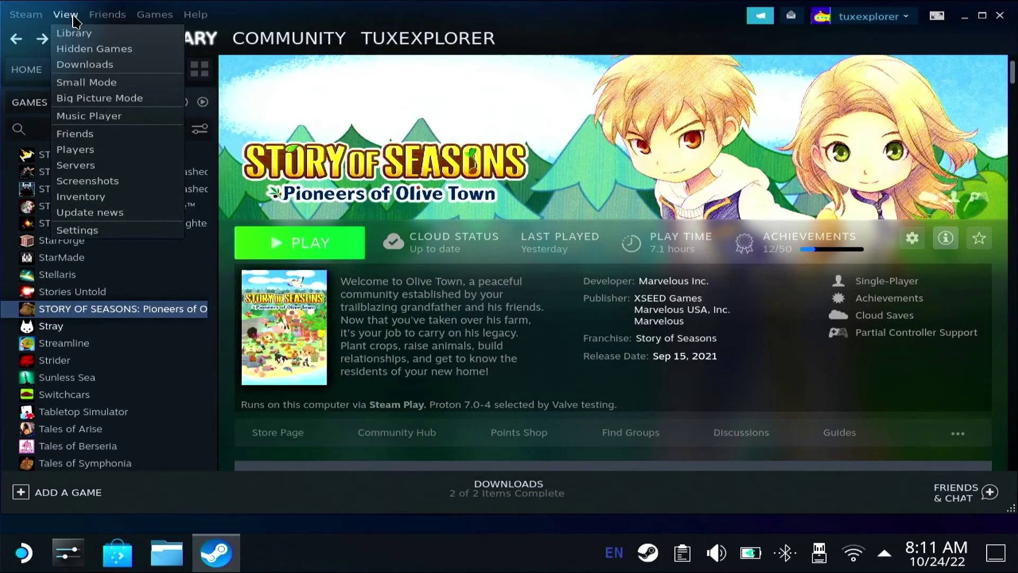
{"action": "left_click", "coordinate": [95, 182]}
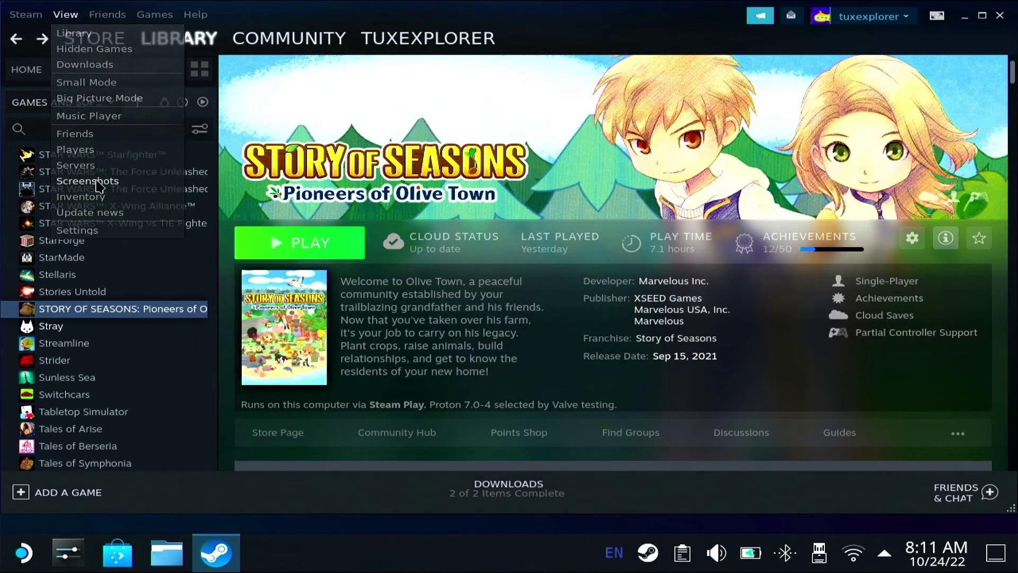
Pick STORY OF SEASONS in the Show dropdown, after briefly viewing Tales of Berseria
{"action": "left_click", "coordinate": [472, 153]}
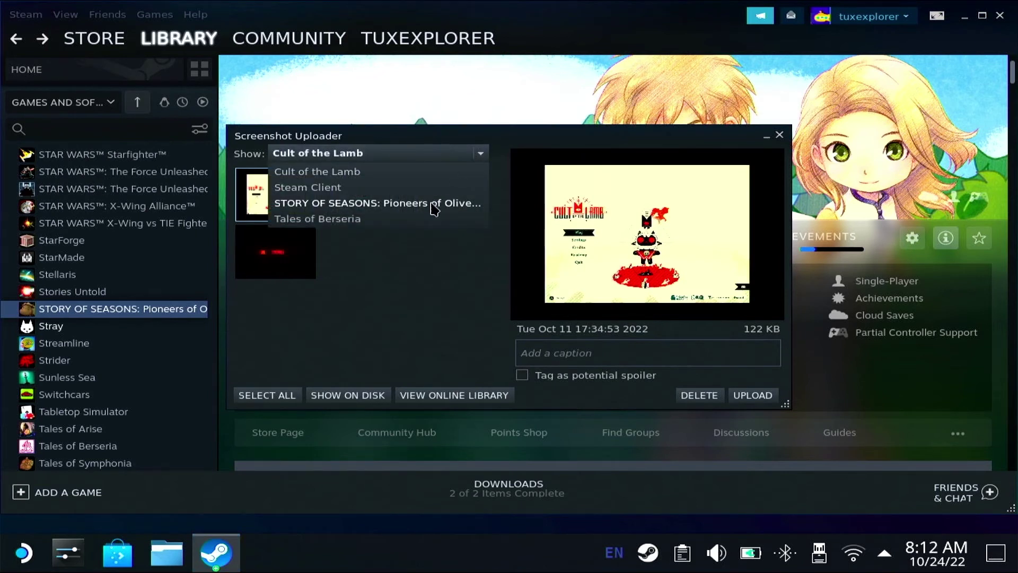
{"action": "left_click", "coordinate": [418, 219]}
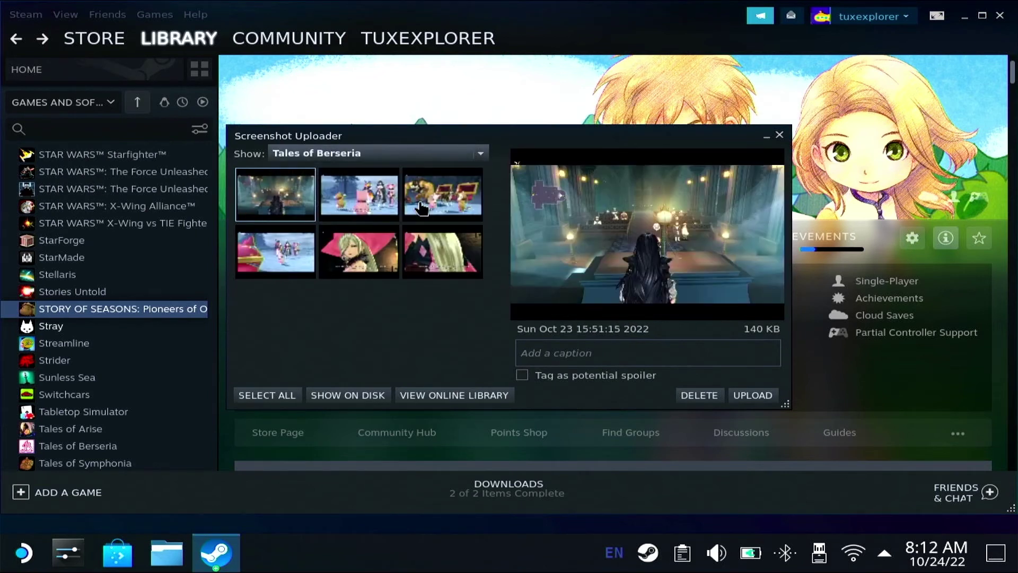
{"action": "left_click", "coordinate": [438, 155]}
{"action": "left_click", "coordinate": [419, 207]}
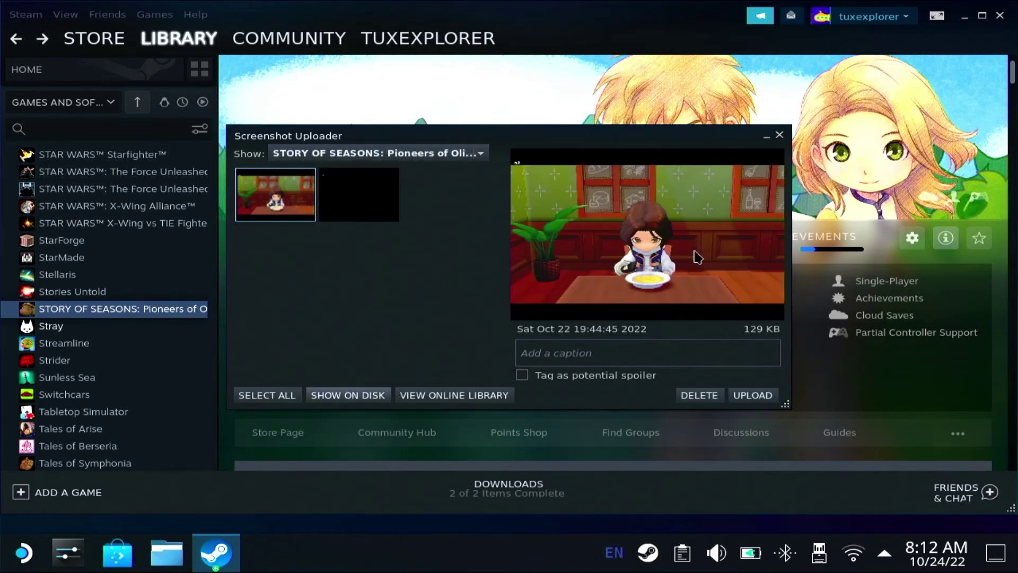
Show the screenshots folder in Dolphin, reveal its full path and go to the remote folder
{"action": "left_click", "coordinate": [350, 396]}
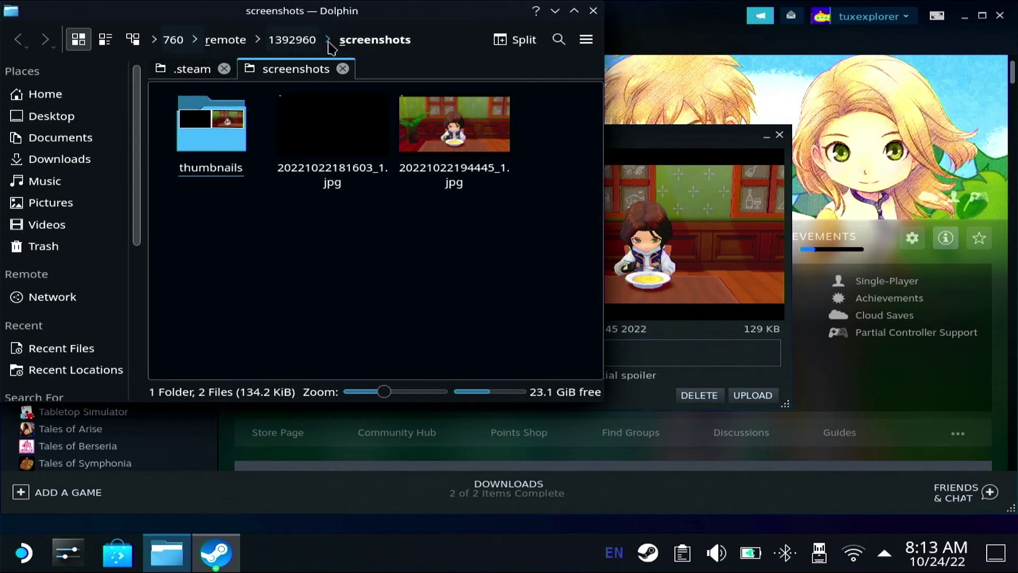
{"action": "left_click", "coordinate": [155, 41]}
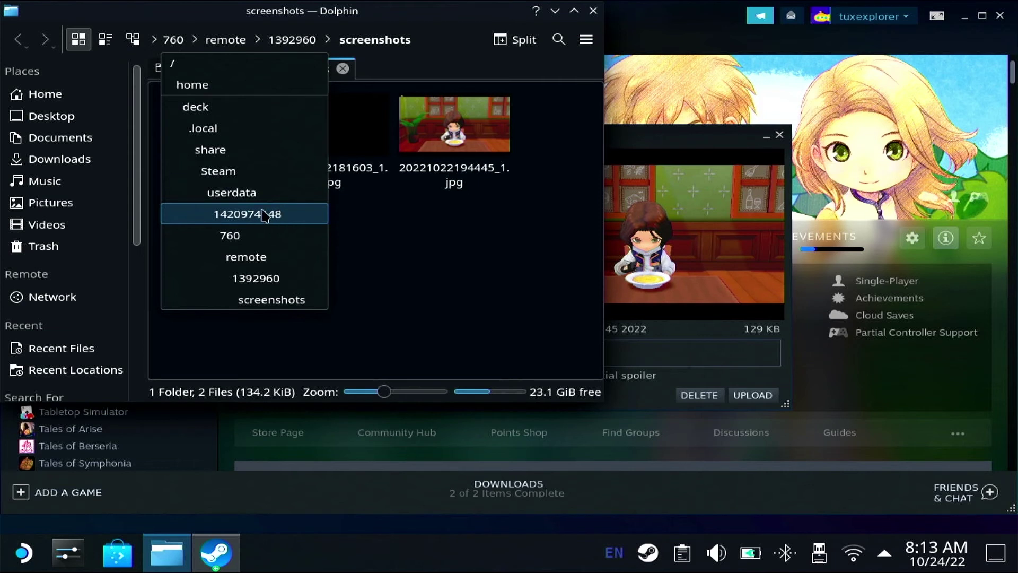
{"action": "left_click", "coordinate": [257, 256]}
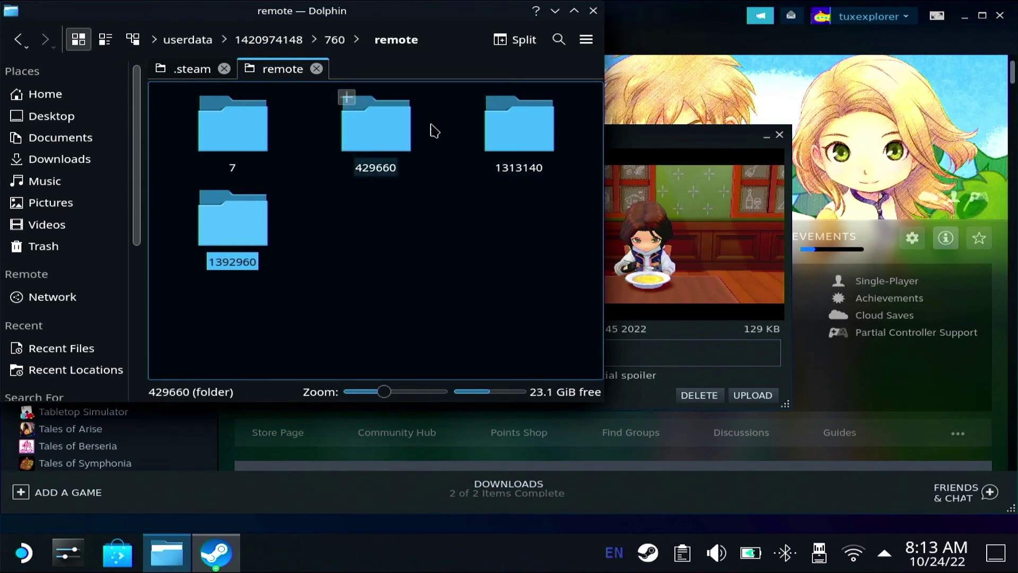
{"action": "left_click", "coordinate": [361, 213]}
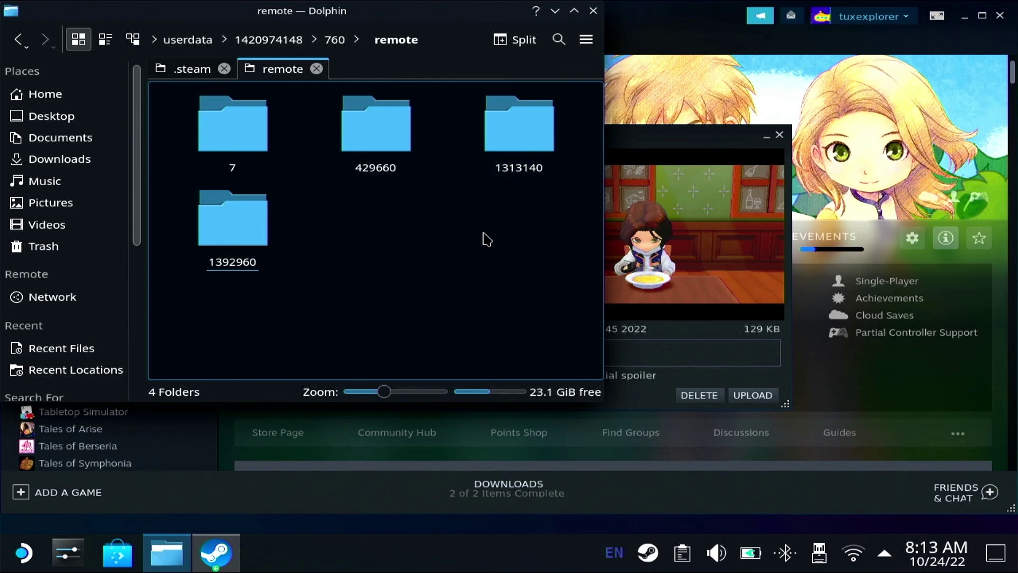
Close the Dolphin window to return to the Screenshot Uploader
{"action": "left_click", "coordinate": [594, 11]}
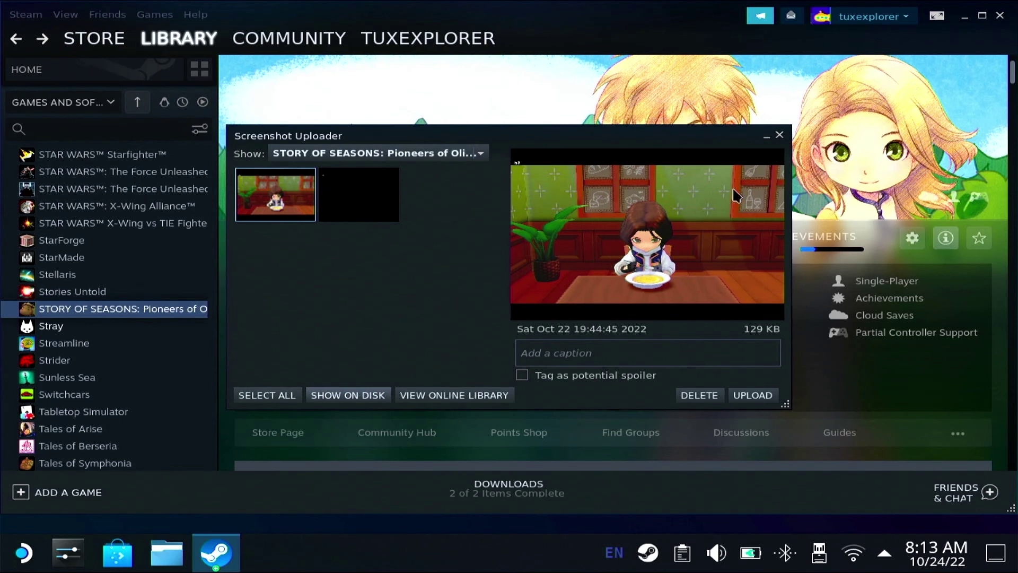